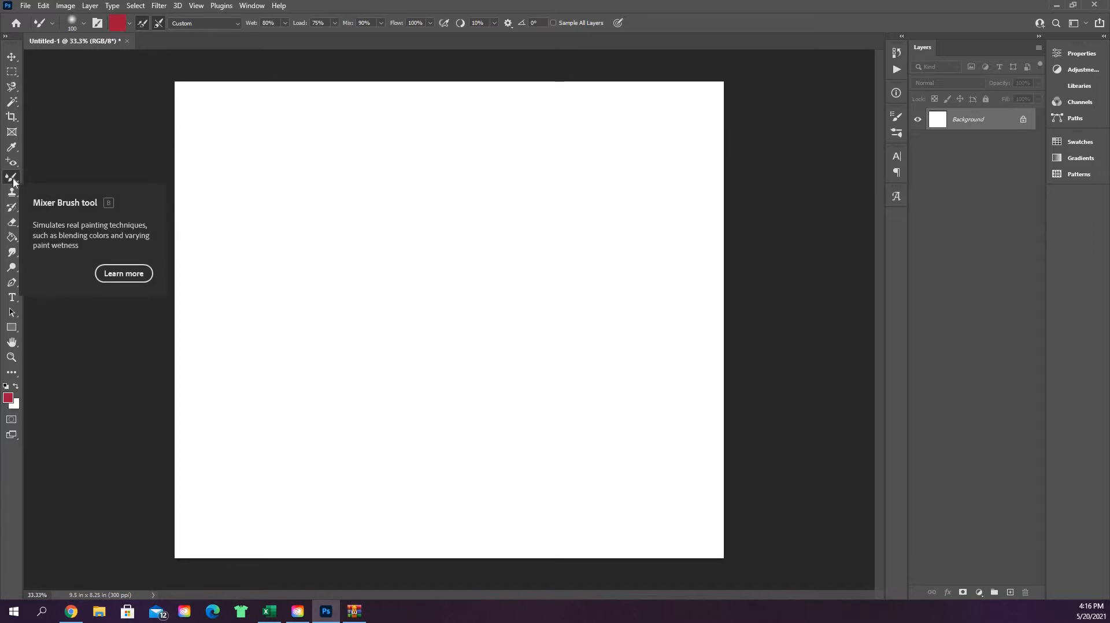
Switch from the Mixer Brush to the regular Brush tool
{"action": "right_click", "coordinate": [12, 180]}
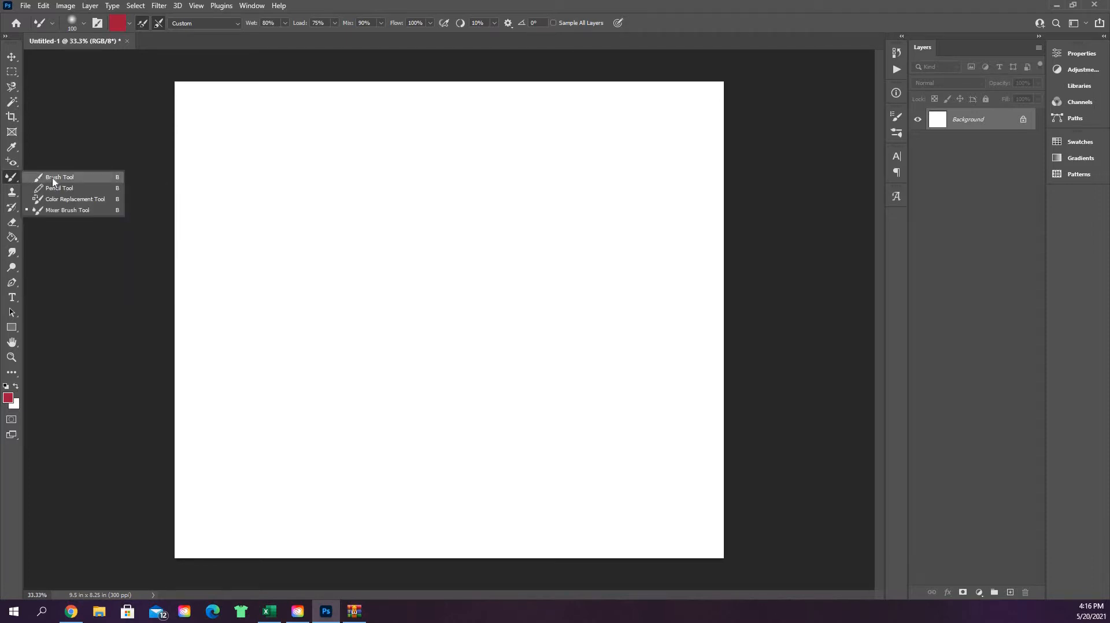
{"action": "left_click", "coordinate": [53, 179]}
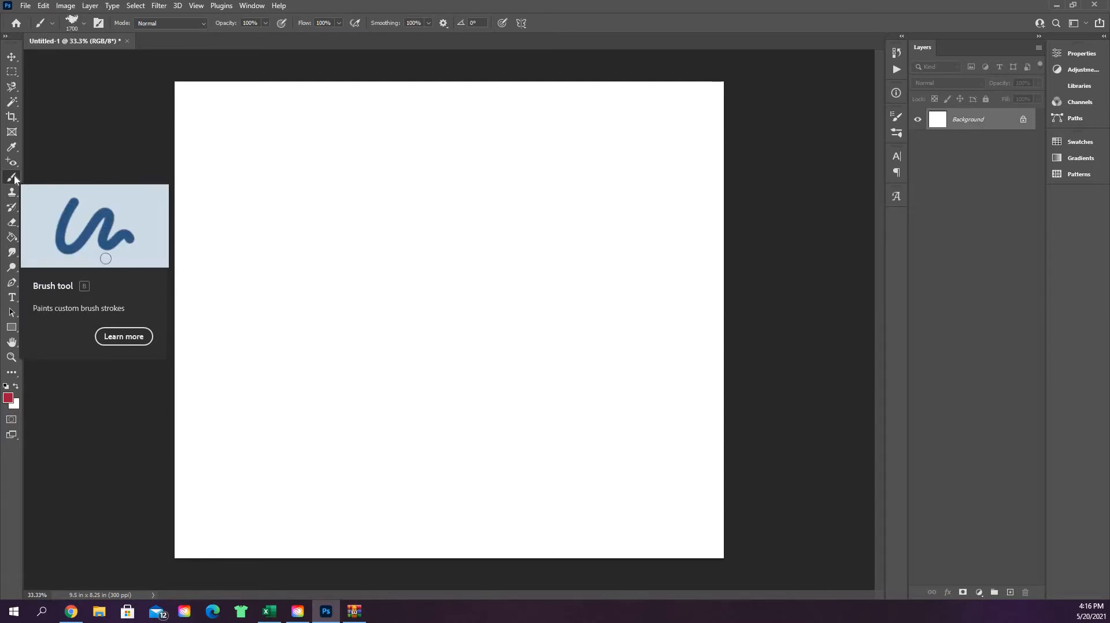
Look through the brush presets in the Default Brushes folder under Legacy Brushes
{"action": "left_click", "coordinate": [80, 24]}
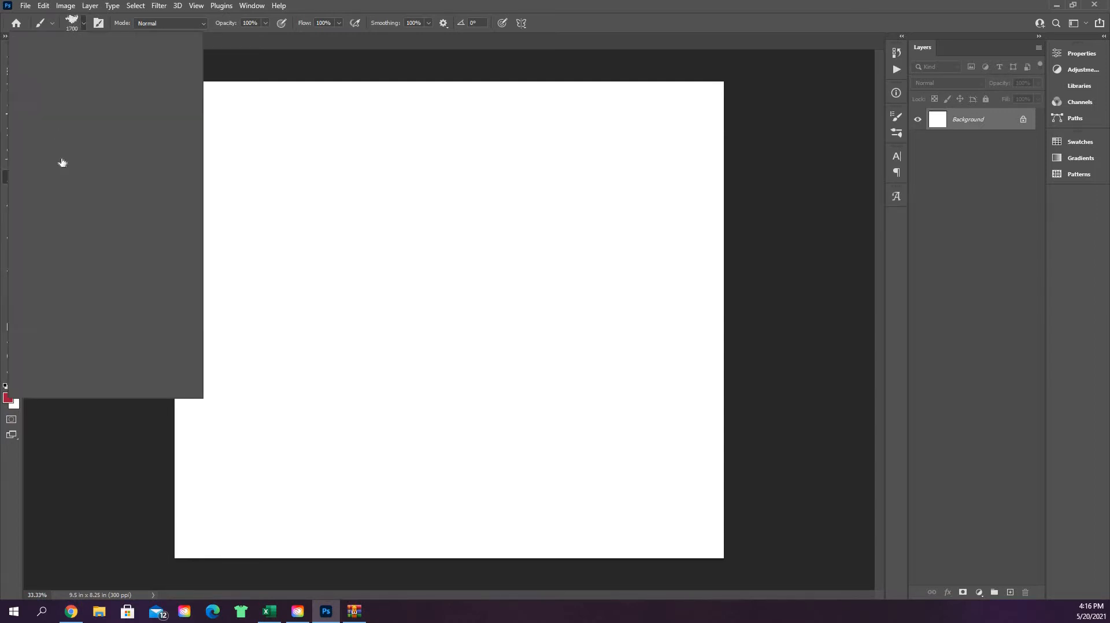
{"action": "scroll", "coordinate": [82, 277], "scroll_direction": "up", "scroll_amount": 3}
{"action": "scroll", "coordinate": [83, 277], "scroll_direction": "up", "scroll_amount": 5}
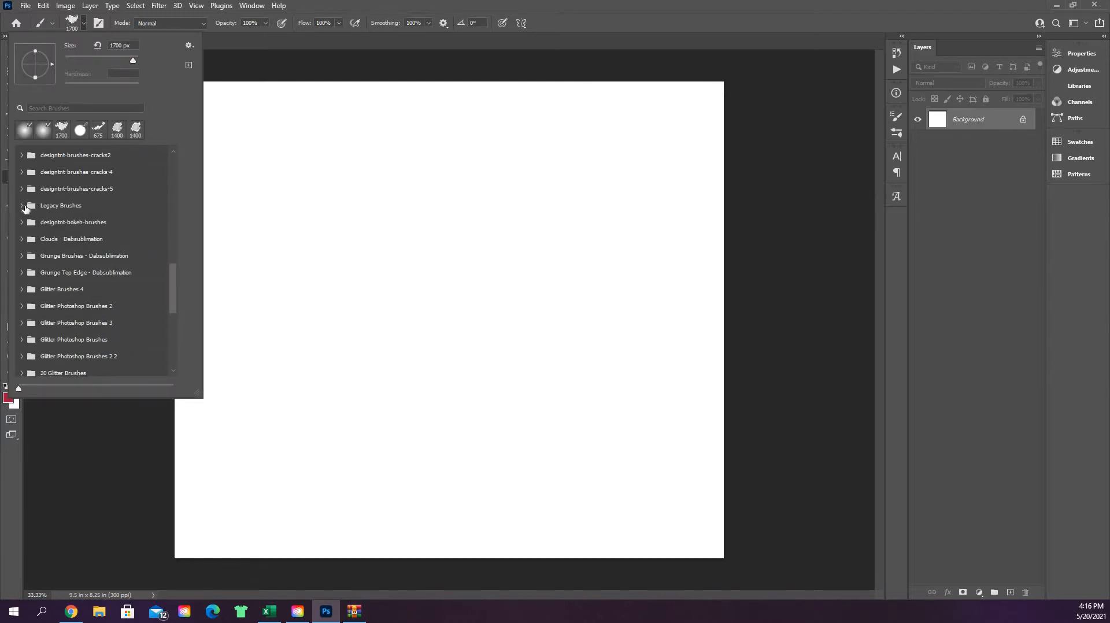
{"action": "left_click", "coordinate": [22, 205]}
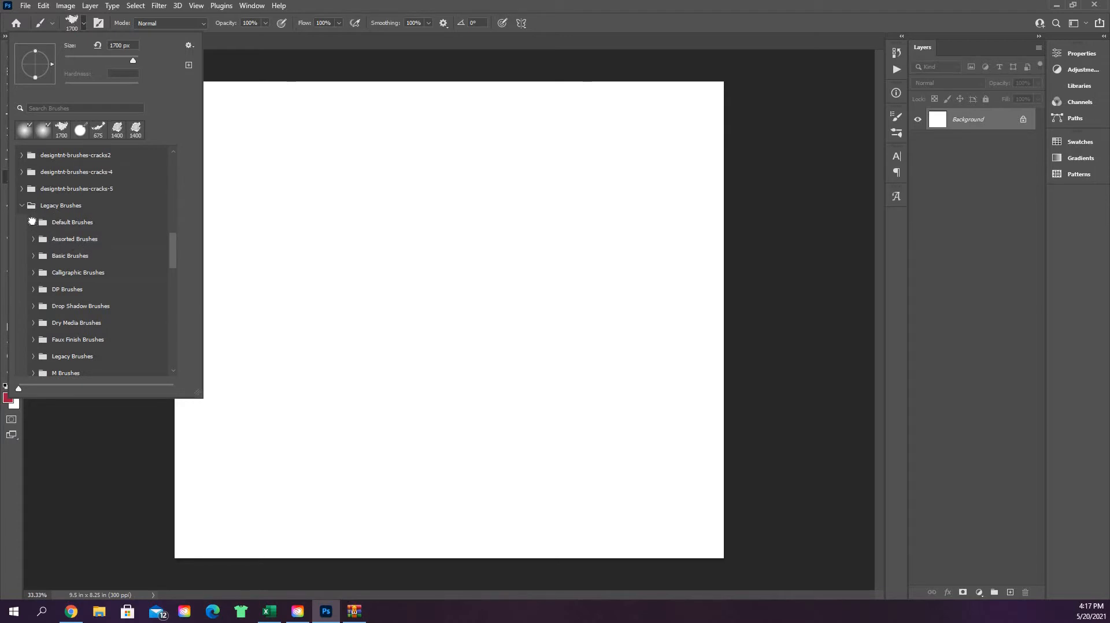
{"action": "left_click", "coordinate": [34, 222]}
{"action": "scroll", "coordinate": [116, 264], "scroll_direction": "down", "scroll_amount": 8}
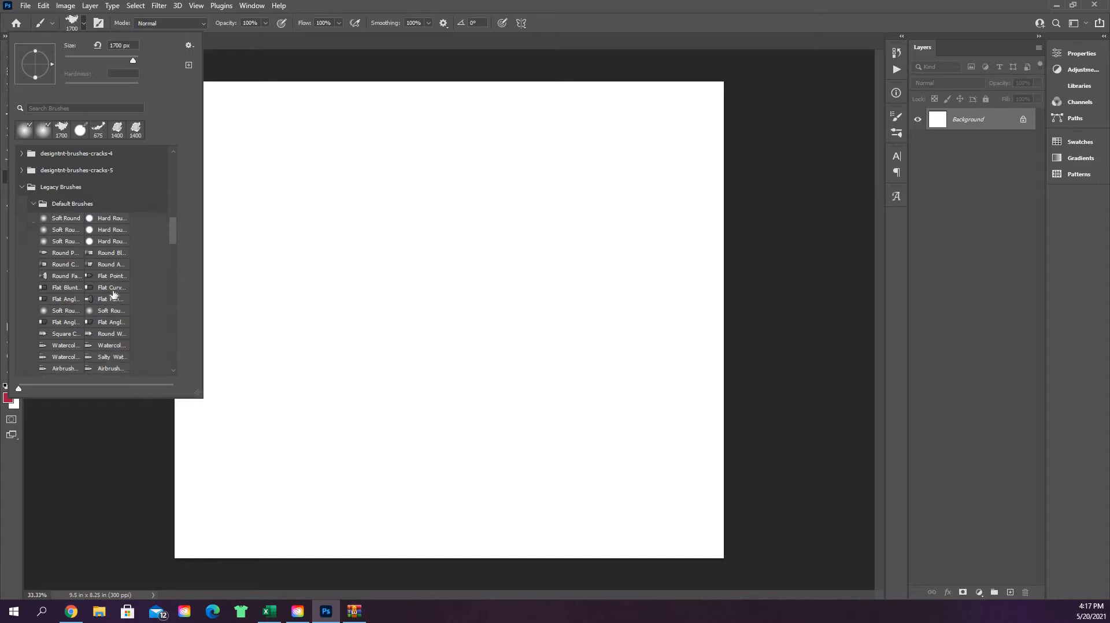
{"action": "scroll", "coordinate": [100, 338], "scroll_direction": "up", "scroll_amount": 5}
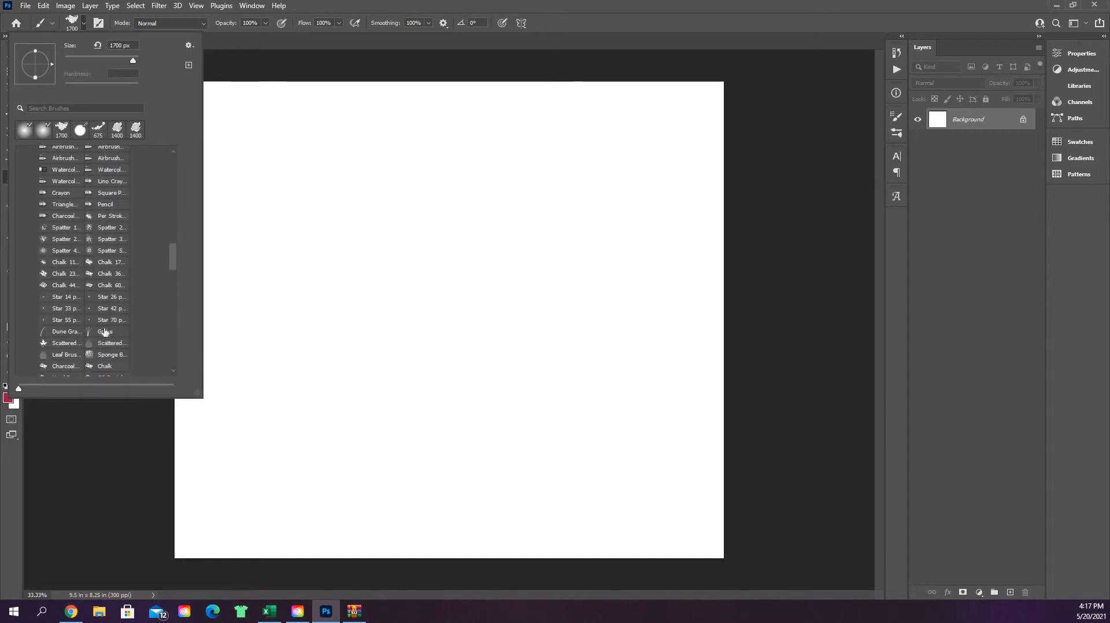
{"action": "scroll", "coordinate": [108, 274], "scroll_direction": "up", "scroll_amount": 2}
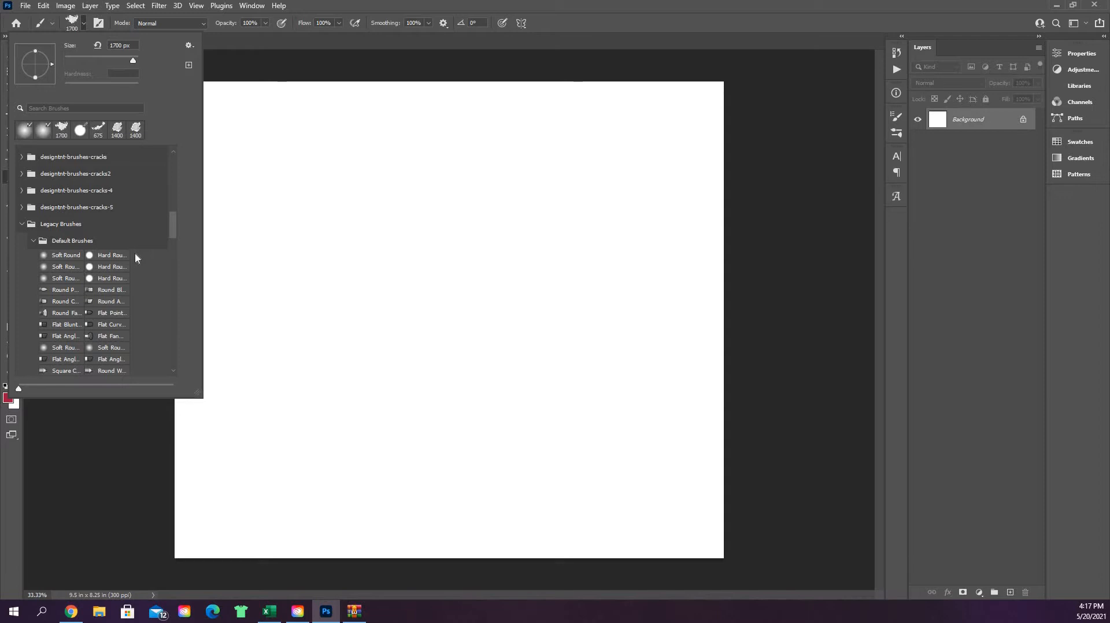
{"action": "left_click", "coordinate": [400, 6]}
Switch to Chrome and download the popular Splatter brush set from the Brusheezy home page
{"action": "left_click", "coordinate": [70, 611]}
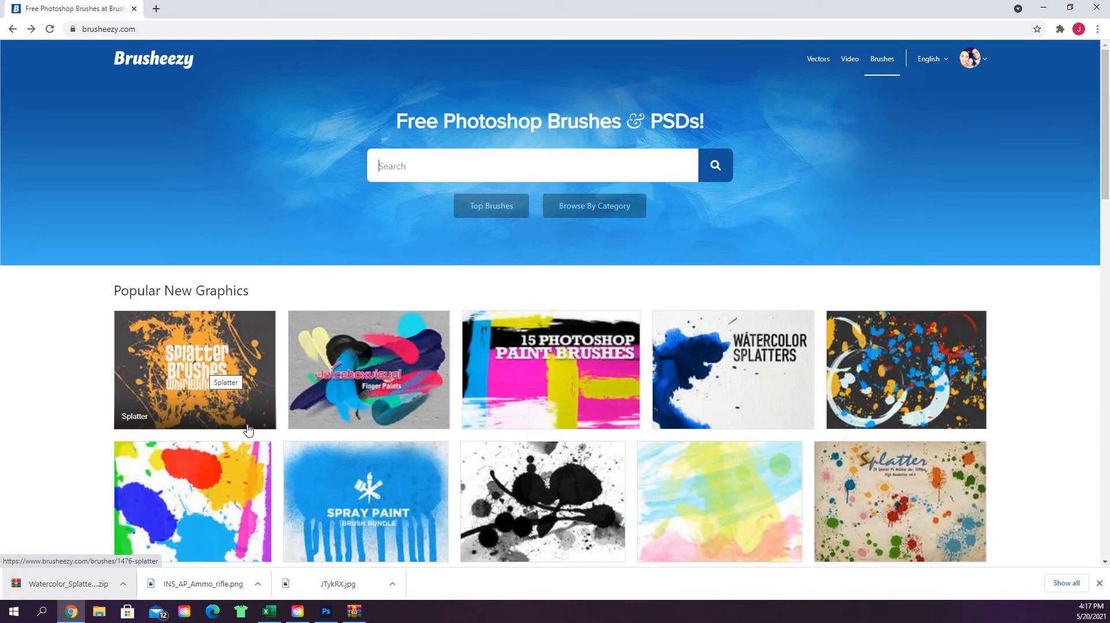
{"action": "left_click", "coordinate": [239, 355]}
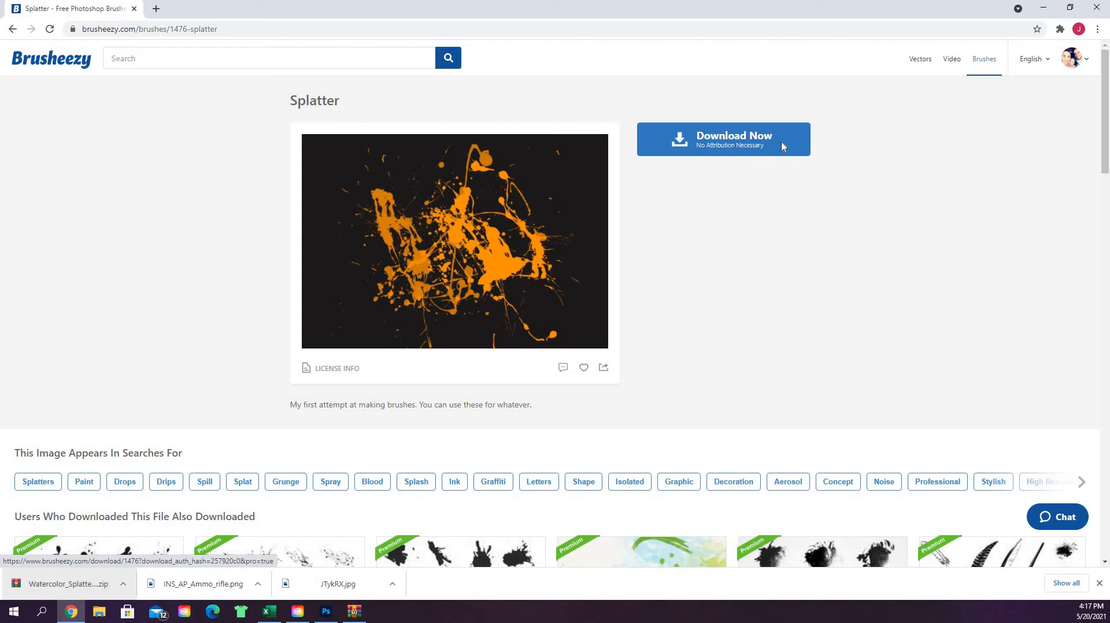
{"action": "scroll", "coordinate": [782, 140], "scroll_direction": "down", "scroll_amount": 3}
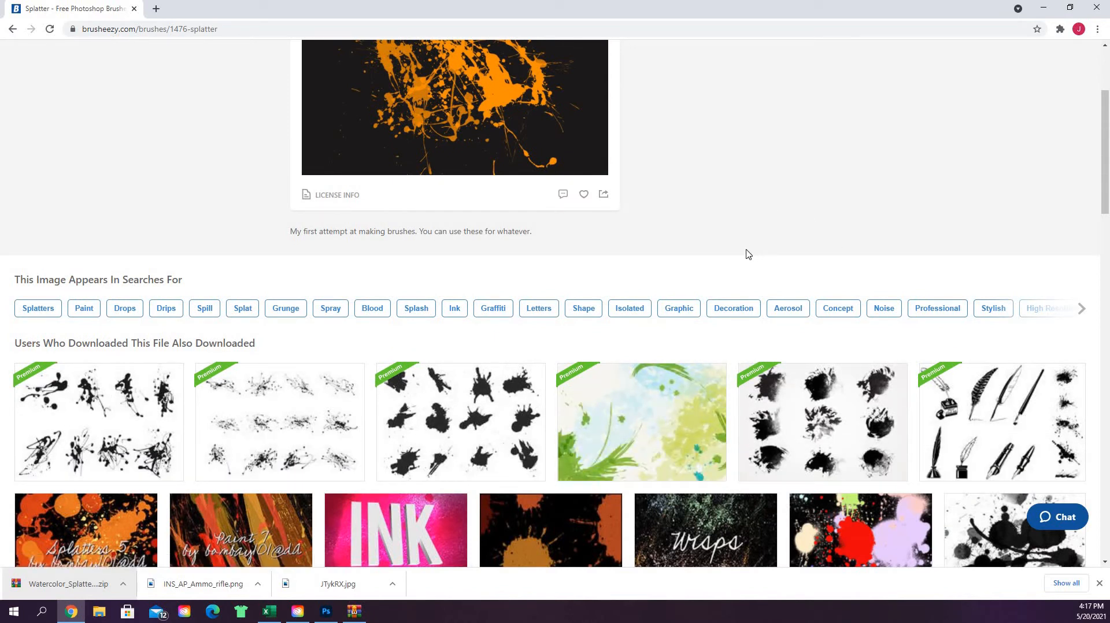
{"action": "scroll", "coordinate": [745, 255], "scroll_direction": "up", "scroll_amount": 3}
{"action": "left_click", "coordinate": [771, 145]}
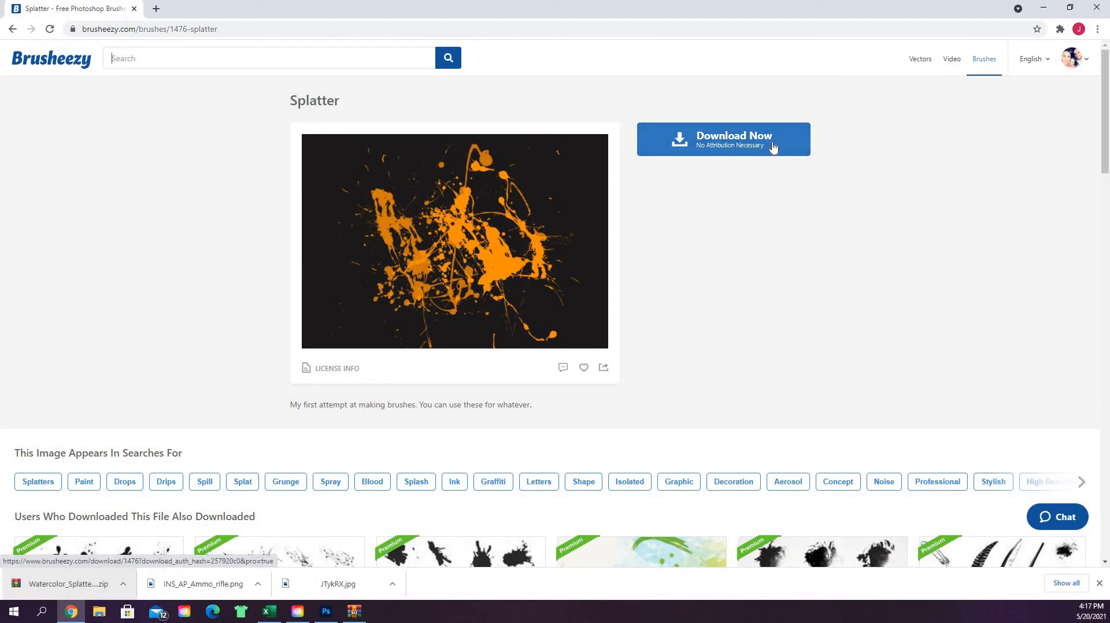
{"action": "left_click", "coordinate": [772, 147]}
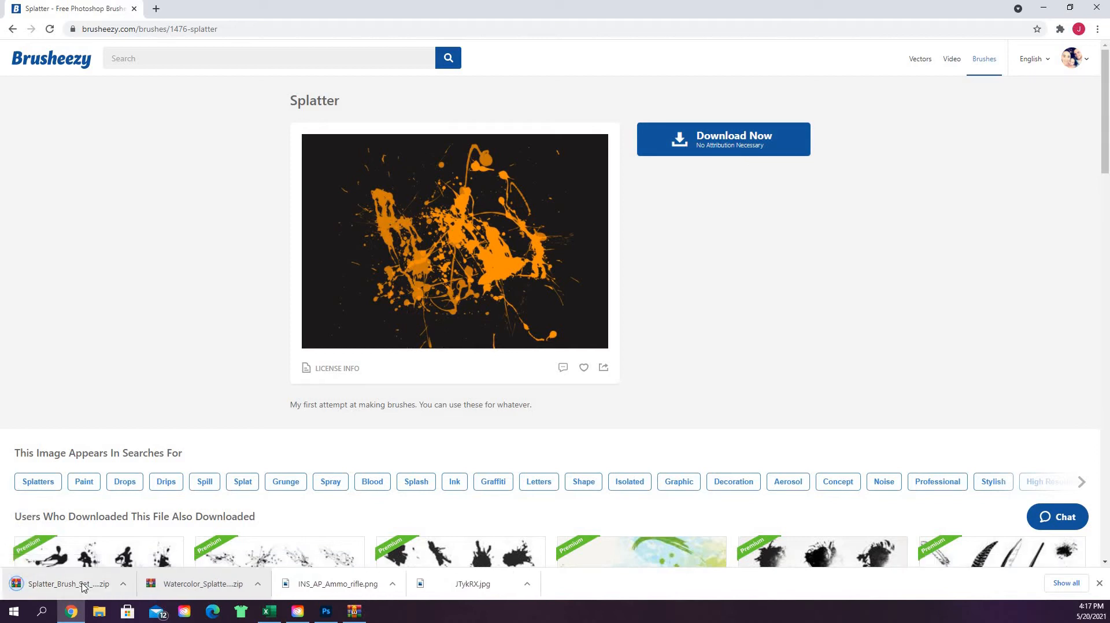
Open the downloaded Splatter_Brush_Set_abr.zip archive and load its ABR brush file into Photoshop
{"action": "left_click", "coordinate": [83, 585]}
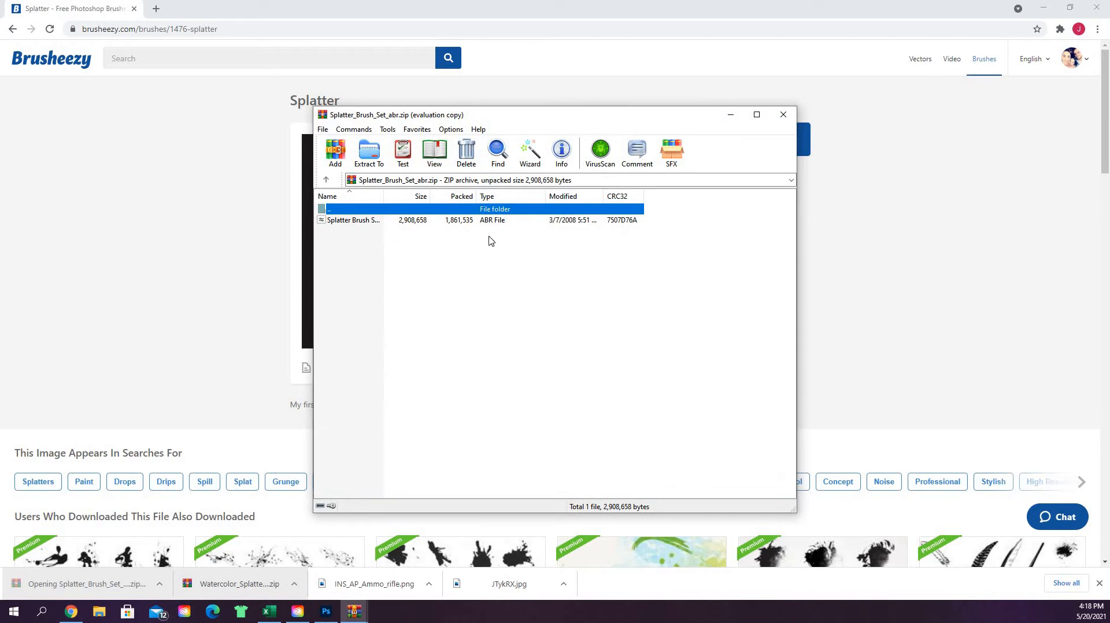
{"action": "left_click", "coordinate": [502, 225]}
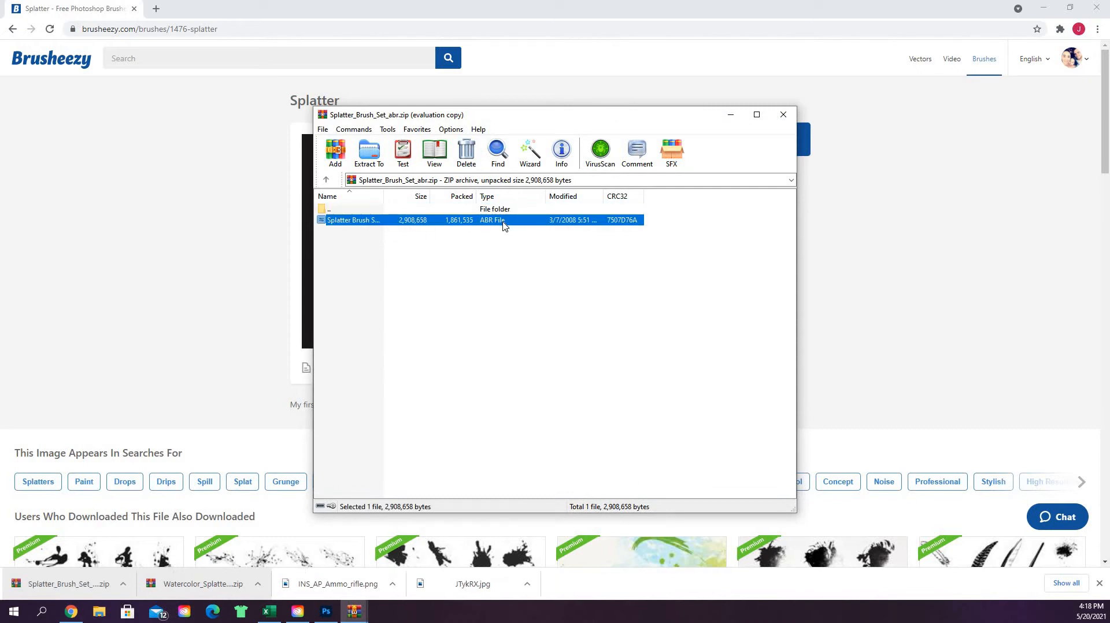
{"action": "double_click", "coordinate": [358, 223]}
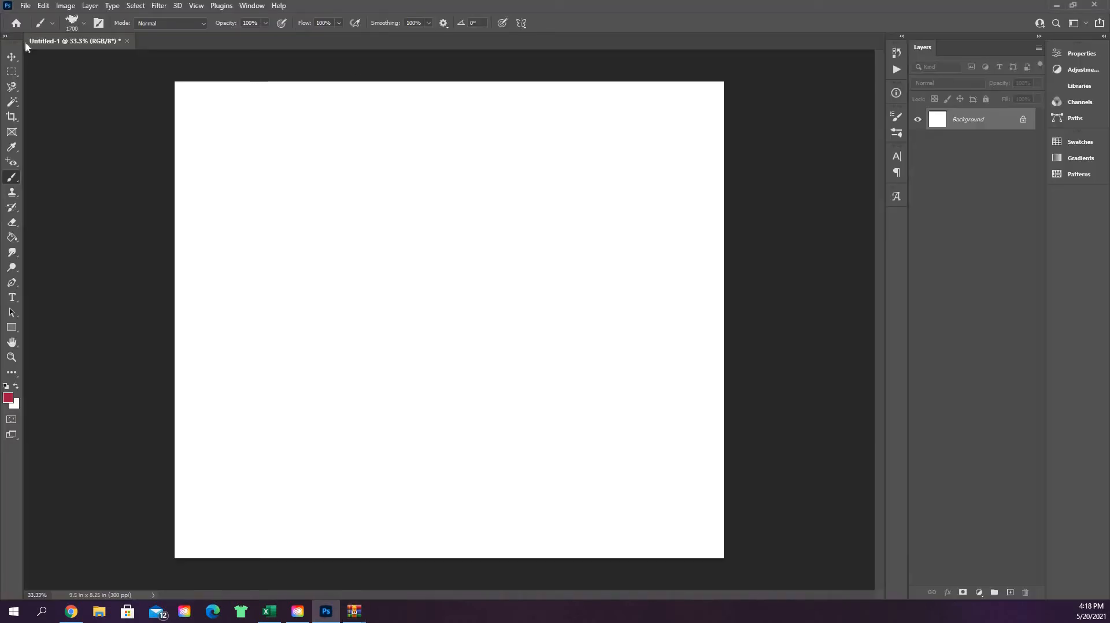
Collapse the Watercolor Splatters (675 pixels) 3 folder and select the Splatter 6 preset from the Splatter Brush Set
{"action": "left_click", "coordinate": [83, 23]}
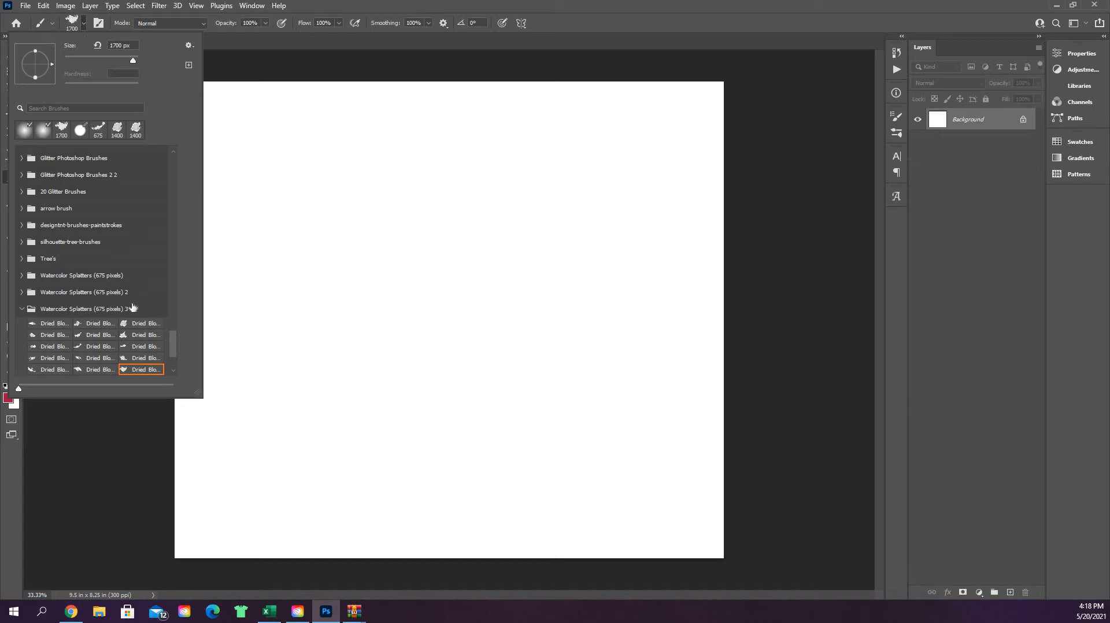
{"action": "scroll", "coordinate": [176, 364], "scroll_direction": "down", "scroll_amount": 3}
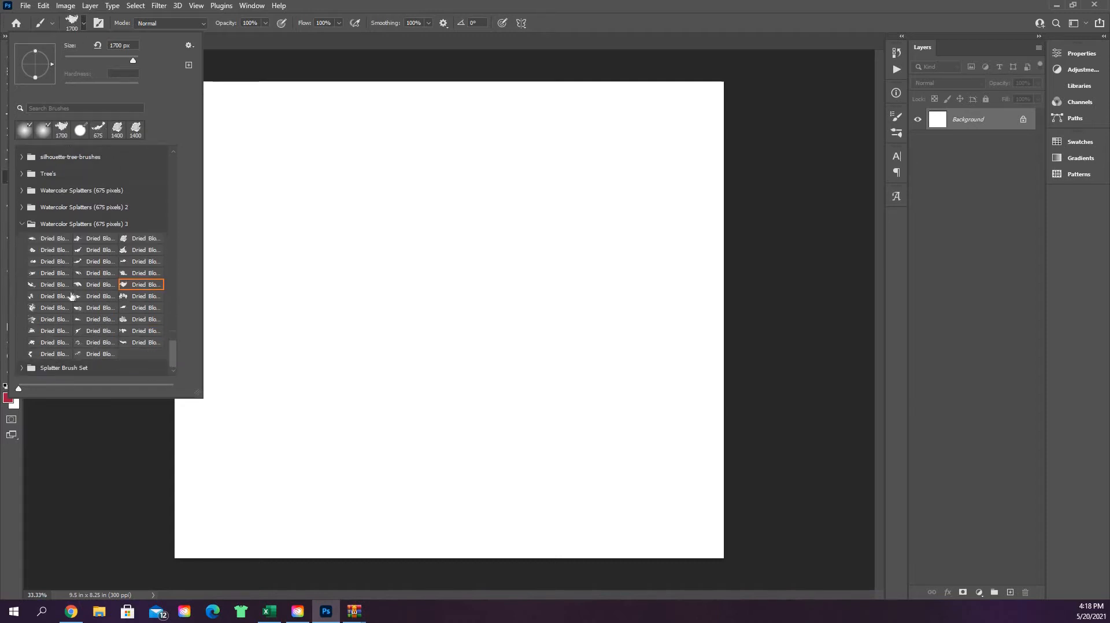
{"action": "left_click", "coordinate": [22, 225]}
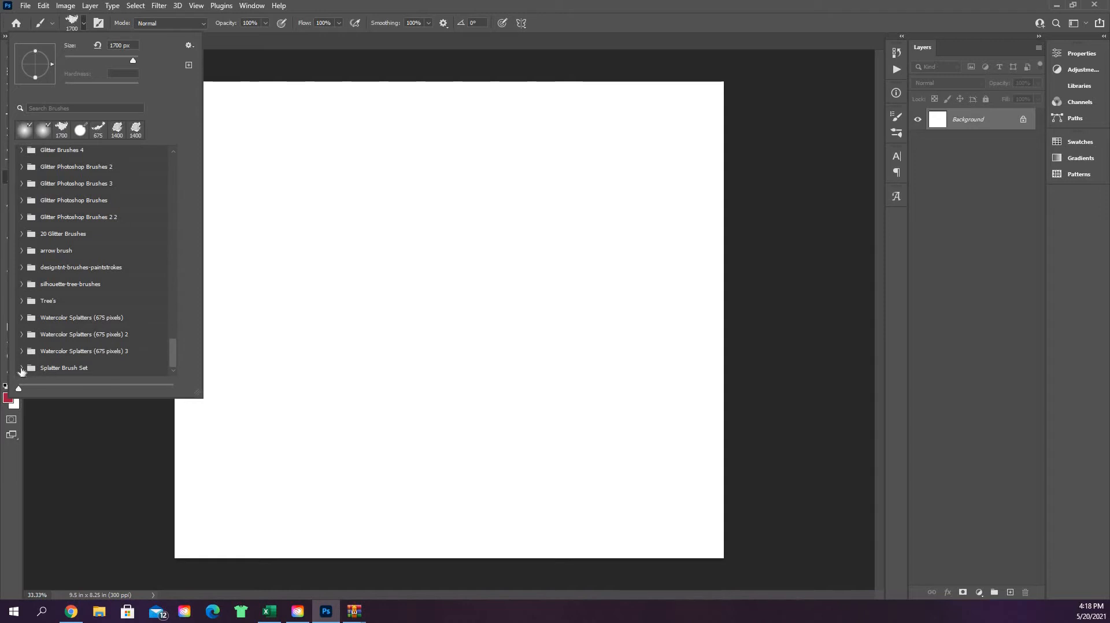
{"action": "left_click", "coordinate": [22, 369]}
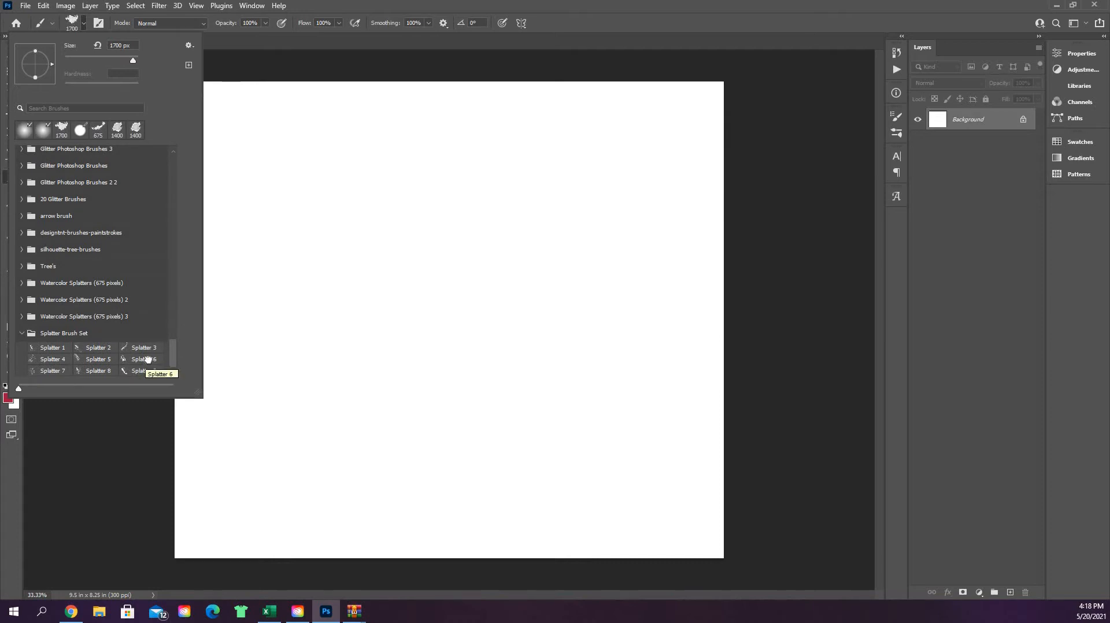
{"action": "left_click", "coordinate": [149, 361]}
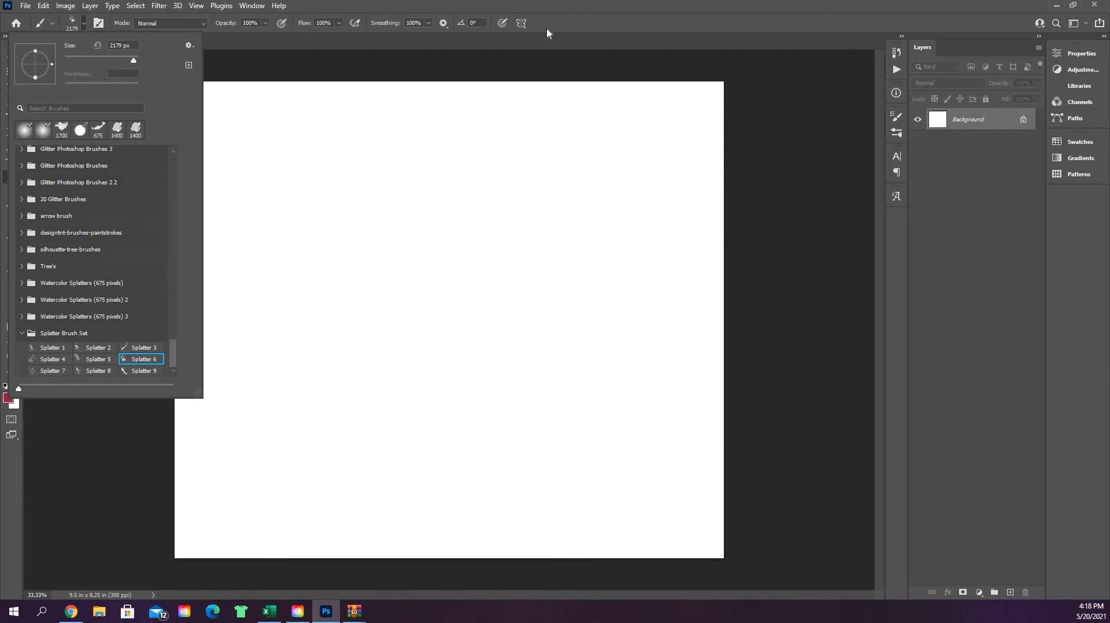
{"action": "left_click", "coordinate": [542, 2]}
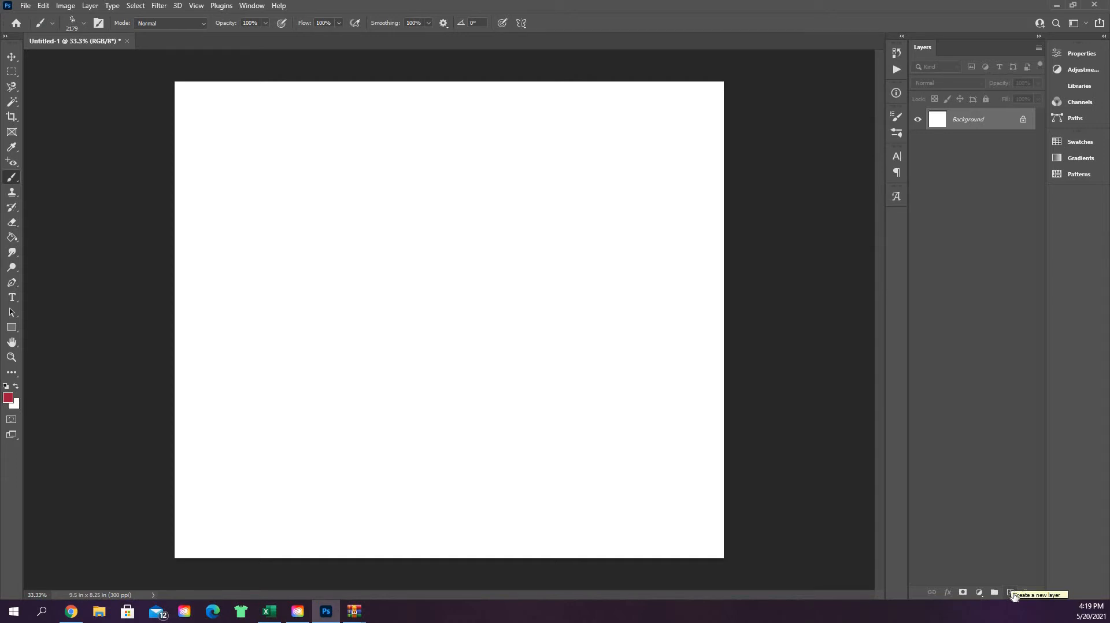
Create a new layer above the background and stamp one red splatter near the middle of the canvas
{"action": "left_click", "coordinate": [1011, 593]}
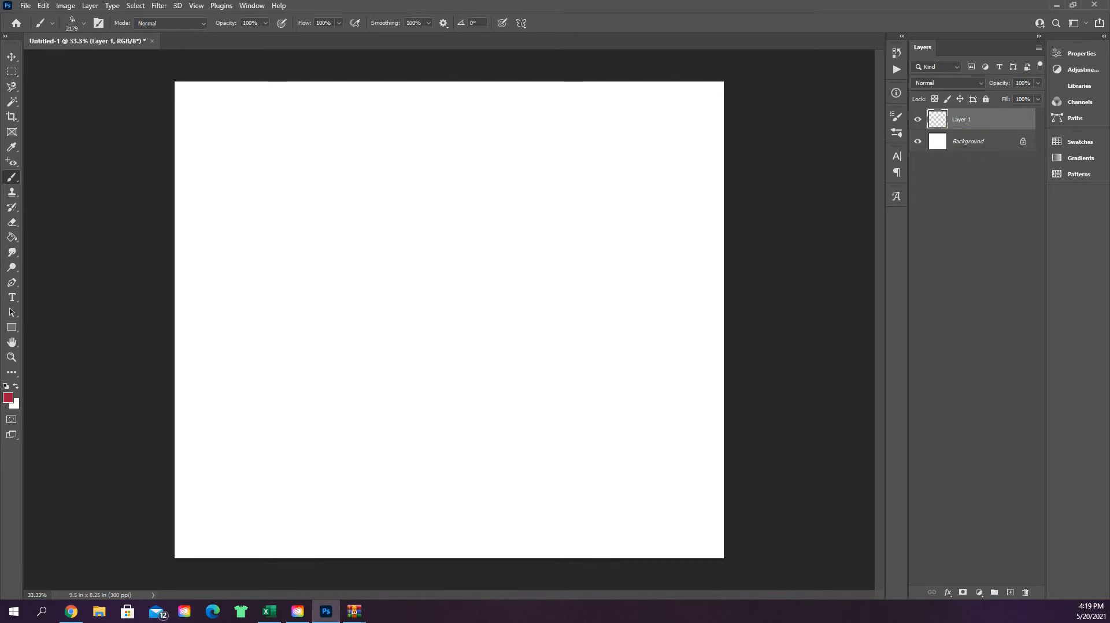
{"action": "left_click", "coordinate": [453, 310]}
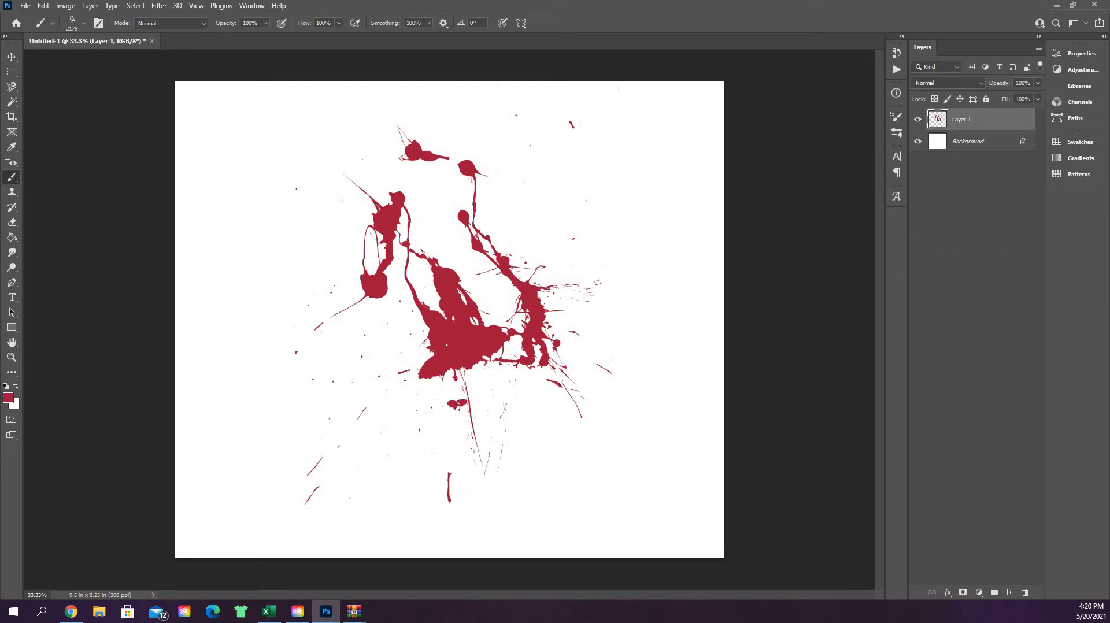
Try the Pencil tool with freehand red strokes in the upper left of the canvas, and undo the strokes
{"action": "right_click", "coordinate": [16, 179]}
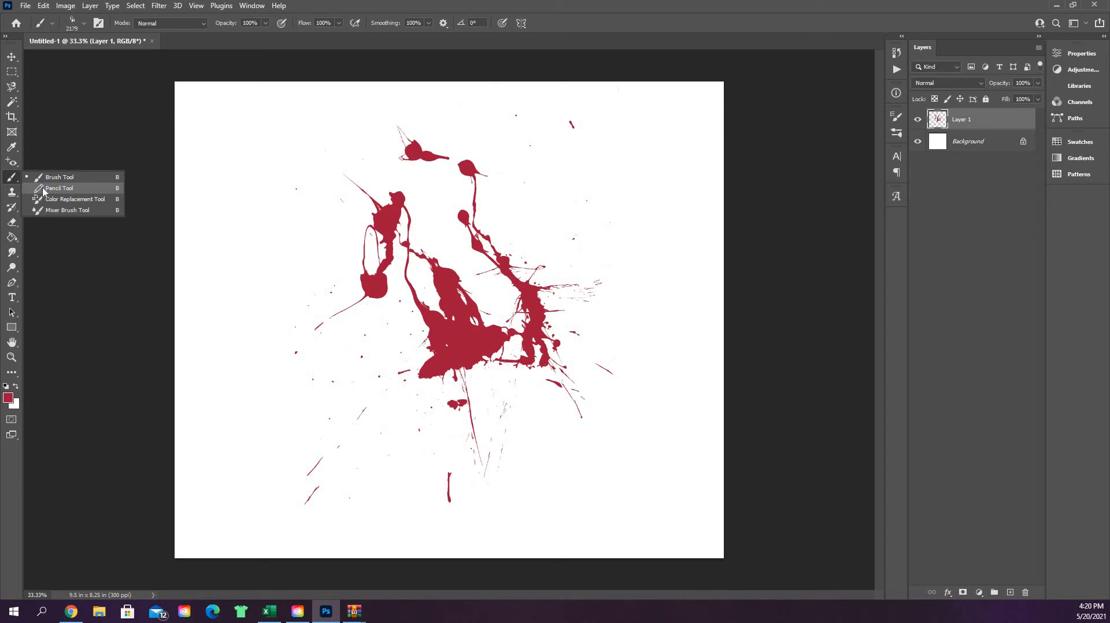
{"action": "mouse_move", "coordinate": [277, 163]}
{"action": "left_mouse_down"}
{"action": "mouse_move", "coordinate": [292, 142]}
{"action": "mouse_move", "coordinate": [317, 140]}
{"action": "left_mouse_up"}
{"action": "mouse_move", "coordinate": [325, 134]}
{"action": "left_mouse_down"}
{"action": "mouse_move", "coordinate": [326, 158]}
{"action": "mouse_move", "coordinate": [314, 127]}
{"action": "mouse_move", "coordinate": [340, 116]}
{"action": "mouse_move", "coordinate": [304, 147]}
{"action": "mouse_move", "coordinate": [266, 152]}
{"action": "mouse_move", "coordinate": [317, 131]}
{"action": "mouse_move", "coordinate": [341, 144]}
{"action": "mouse_move", "coordinate": [274, 141]}
{"action": "left_mouse_up"}
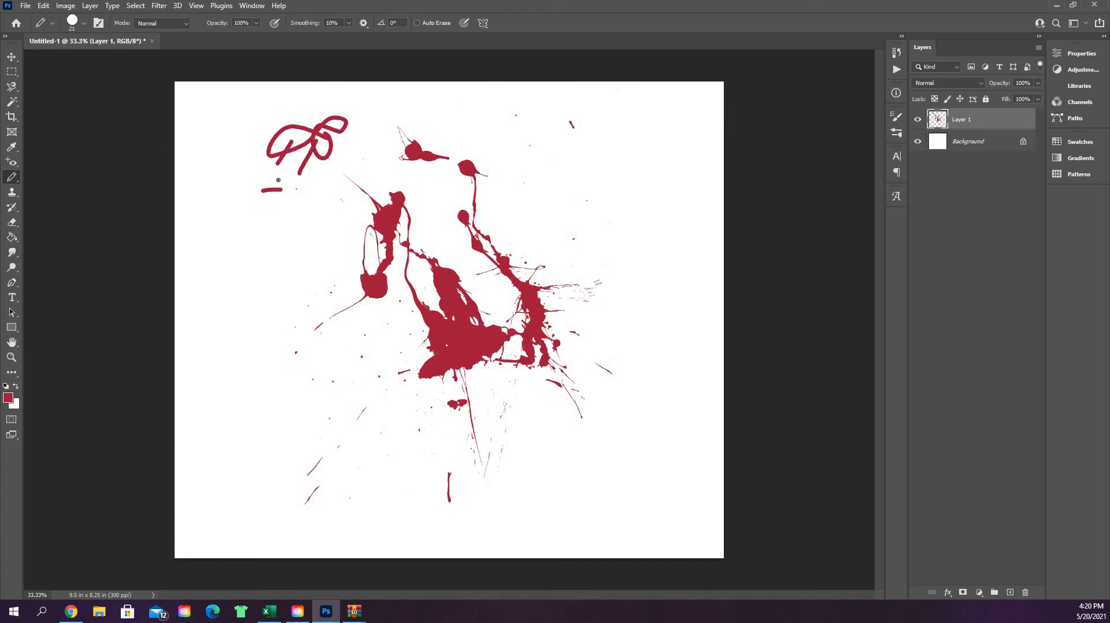
{"action": "key", "text": "ctrl+z"}
{"action": "key", "text": "ctrl+z"}
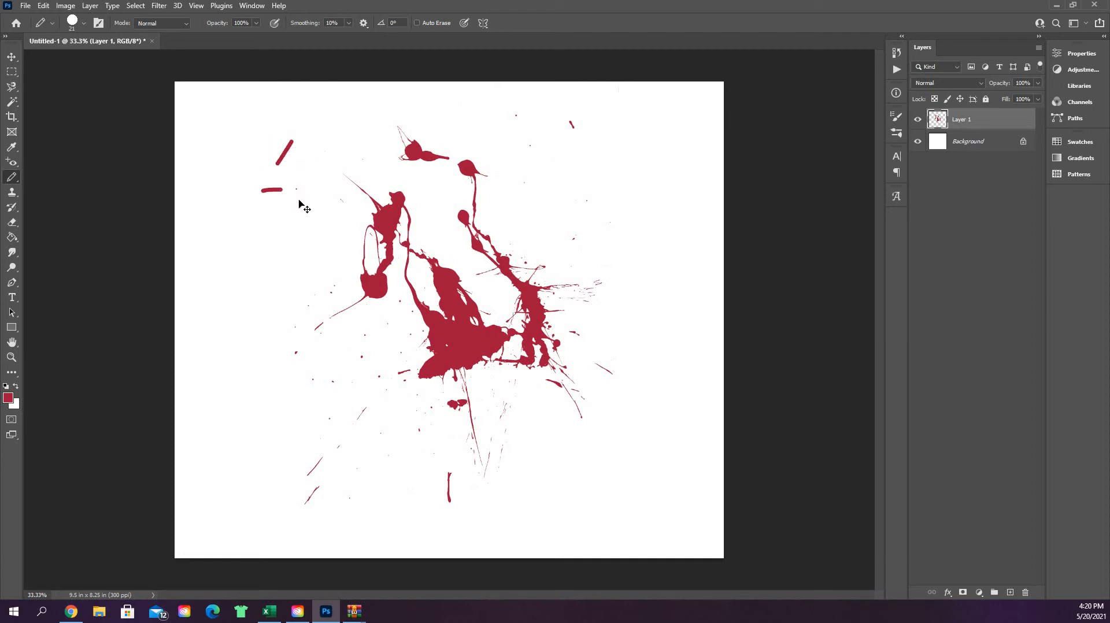
{"action": "key", "text": "ctrl+z"}
Activate the Color Replacement tool with continuous sampling and set the foreground color to a dark blue
{"action": "right_click", "coordinate": [12, 183]}
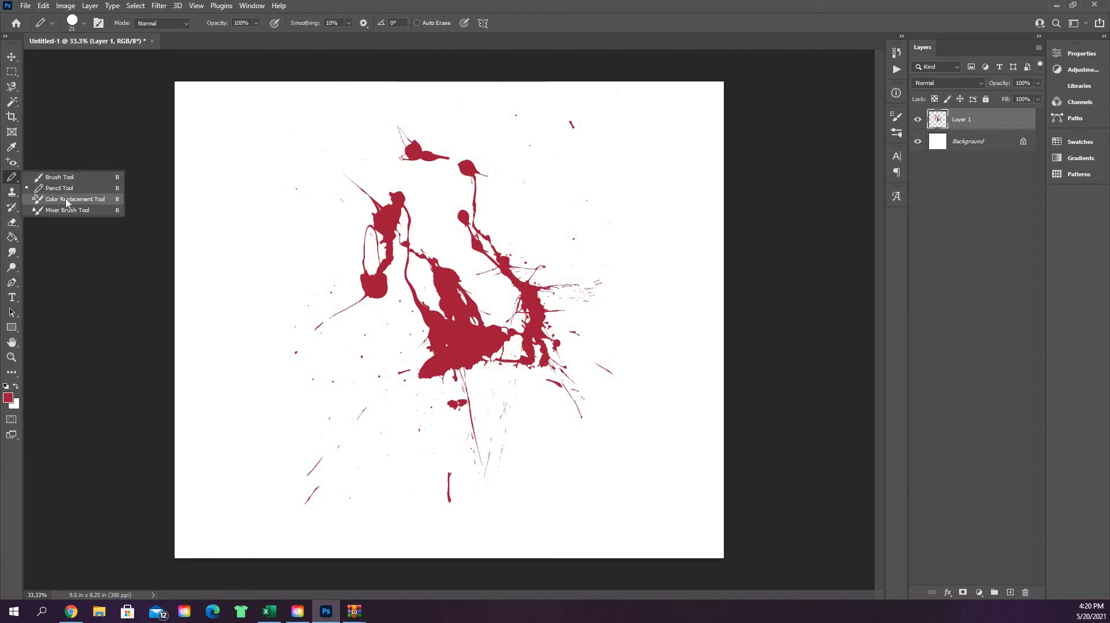
{"action": "left_click", "coordinate": [54, 198]}
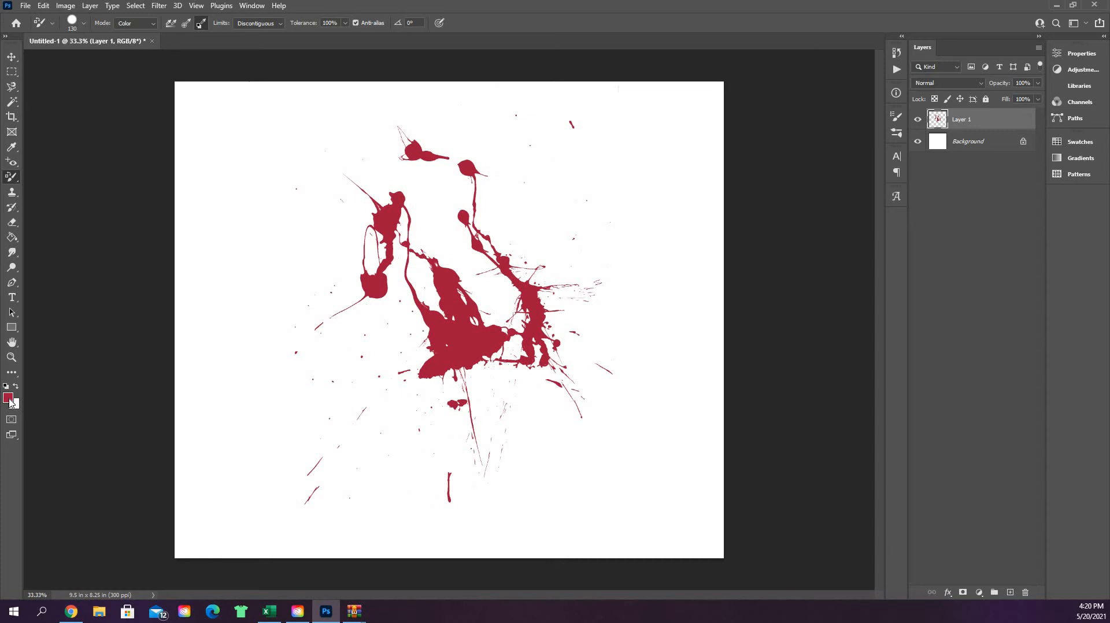
{"action": "left_click", "coordinate": [169, 23]}
{"action": "left_click", "coordinate": [8, 398]}
{"action": "left_click", "coordinate": [841, 351]}
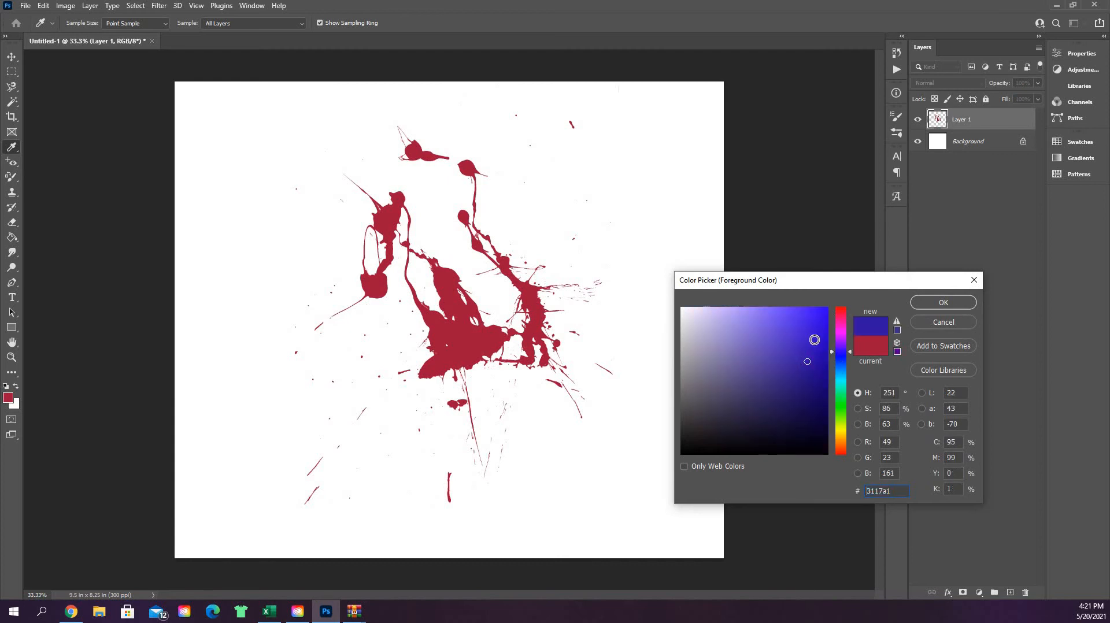
{"action": "left_click", "coordinate": [924, 301]}
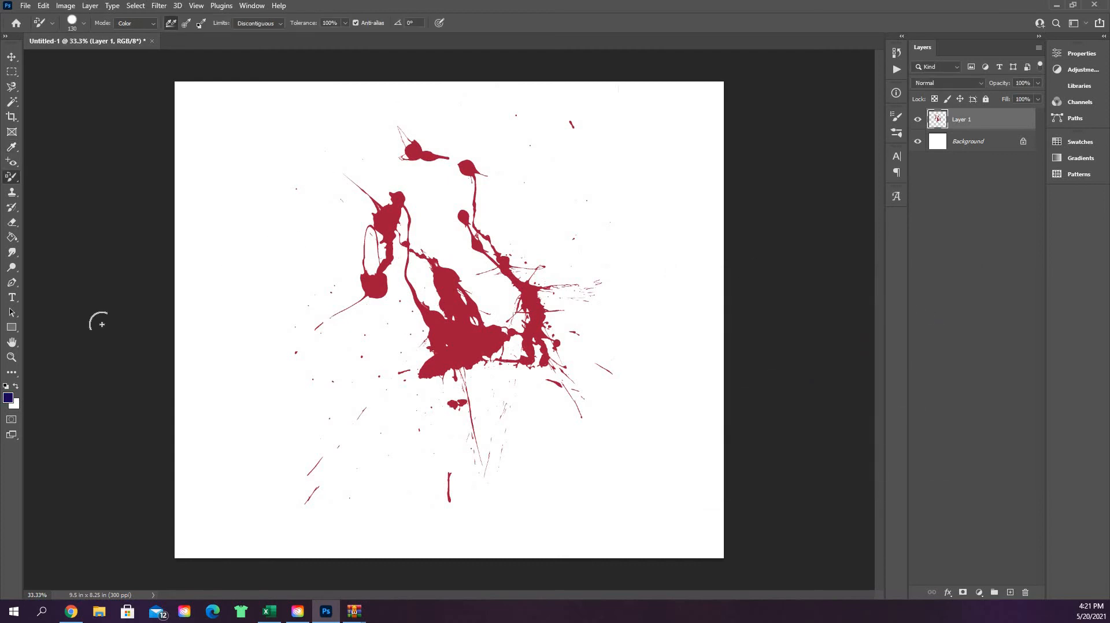
Recolor the upper and right-hand parts of the red splatter blue, keeping the tool's mode on Color
{"action": "mouse_move", "coordinate": [423, 154]}
{"action": "left_mouse_down"}
{"action": "mouse_move", "coordinate": [402, 137]}
{"action": "mouse_move", "coordinate": [428, 160]}
{"action": "mouse_move", "coordinate": [466, 167]}
{"action": "mouse_move", "coordinate": [475, 213]}
{"action": "mouse_move", "coordinate": [462, 218]}
{"action": "mouse_move", "coordinate": [477, 246]}
{"action": "mouse_move", "coordinate": [522, 278]}
{"action": "mouse_move", "coordinate": [466, 252]}
{"action": "mouse_move", "coordinate": [493, 260]}
{"action": "mouse_move", "coordinate": [518, 301]}
{"action": "mouse_move", "coordinate": [517, 278]}
{"action": "mouse_move", "coordinate": [527, 284]}
{"action": "mouse_move", "coordinate": [538, 268]}
{"action": "mouse_move", "coordinate": [556, 281]}
{"action": "mouse_move", "coordinate": [530, 292]}
{"action": "mouse_move", "coordinate": [541, 342]}
{"action": "mouse_move", "coordinate": [533, 350]}
{"action": "mouse_move", "coordinate": [532, 335]}
{"action": "mouse_move", "coordinate": [536, 351]}
{"action": "mouse_move", "coordinate": [507, 366]}
{"action": "mouse_move", "coordinate": [494, 350]}
{"action": "mouse_move", "coordinate": [511, 356]}
{"action": "mouse_move", "coordinate": [547, 340]}
{"action": "mouse_move", "coordinate": [544, 362]}
{"action": "mouse_move", "coordinate": [556, 344]}
{"action": "mouse_move", "coordinate": [536, 299]}
{"action": "mouse_move", "coordinate": [559, 314]}
{"action": "mouse_move", "coordinate": [560, 292]}
{"action": "mouse_move", "coordinate": [574, 286]}
{"action": "mouse_move", "coordinate": [547, 286]}
{"action": "mouse_move", "coordinate": [585, 289]}
{"action": "mouse_move", "coordinate": [557, 298]}
{"action": "mouse_move", "coordinate": [573, 226]}
{"action": "left_mouse_up"}
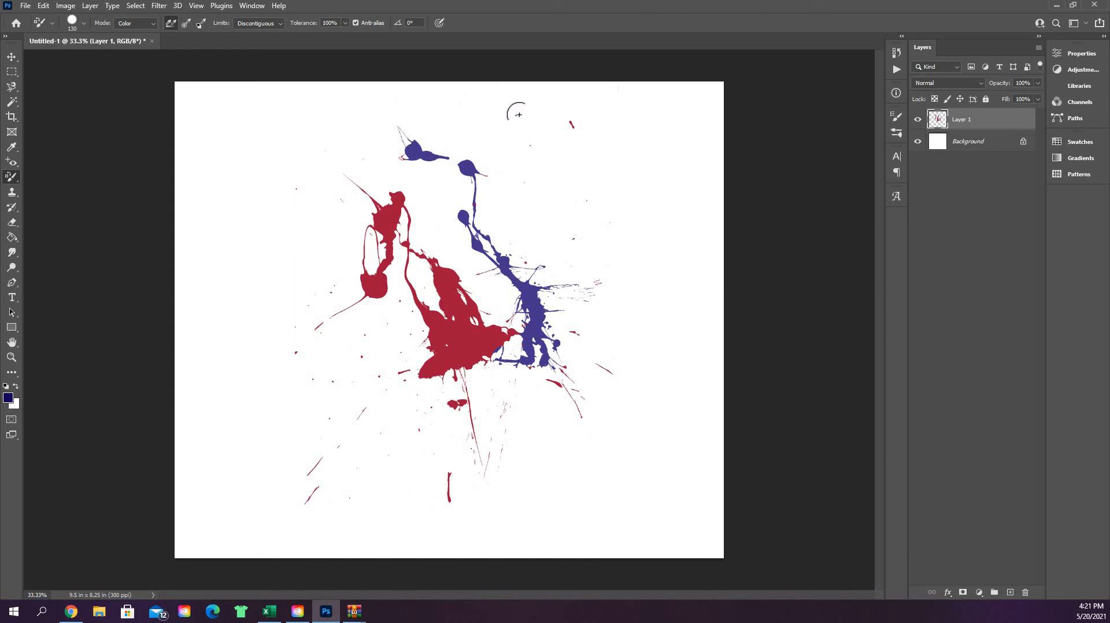
{"action": "mouse_move", "coordinate": [569, 122]}
{"action": "left_mouse_down"}
{"action": "mouse_move", "coordinate": [575, 130]}
{"action": "mouse_move", "coordinate": [560, 128]}
{"action": "left_mouse_up"}
{"action": "left_click", "coordinate": [154, 24]}
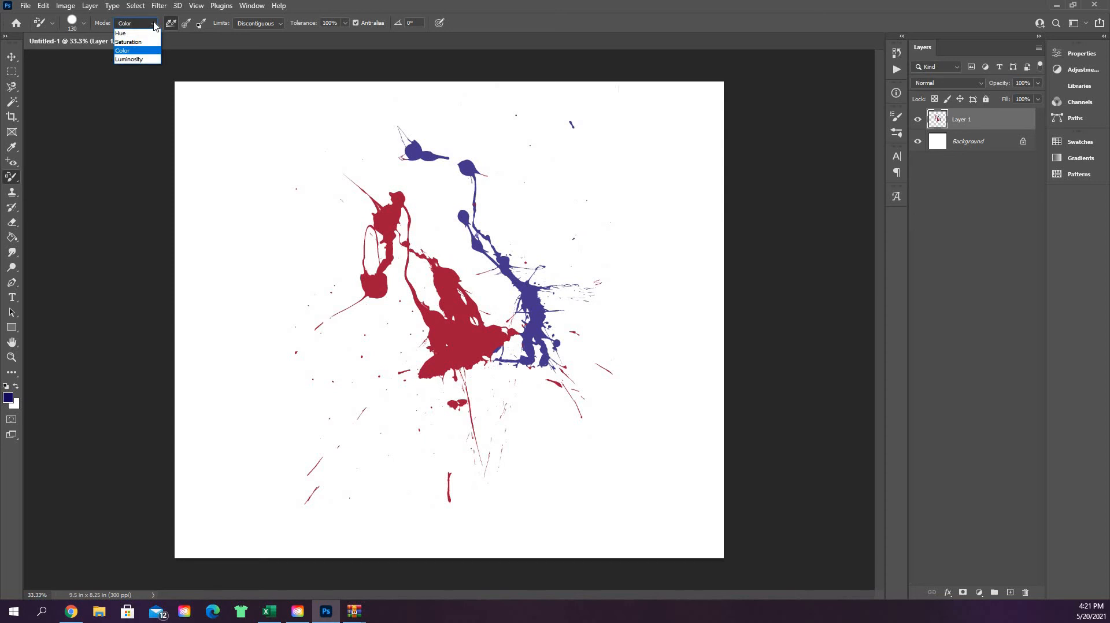
{"action": "left_click", "coordinate": [152, 25]}
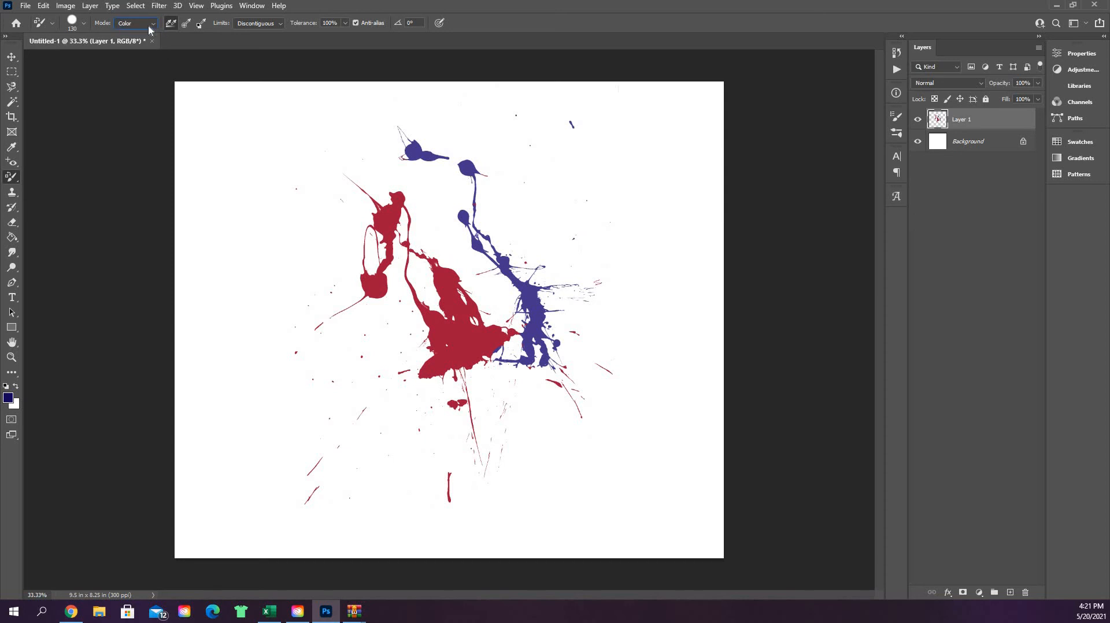
Activate the Mixer Brush tool and paint soft dark blue strokes running from the upper left into the red splatter's upper-left tip
{"action": "right_click", "coordinate": [12, 179]}
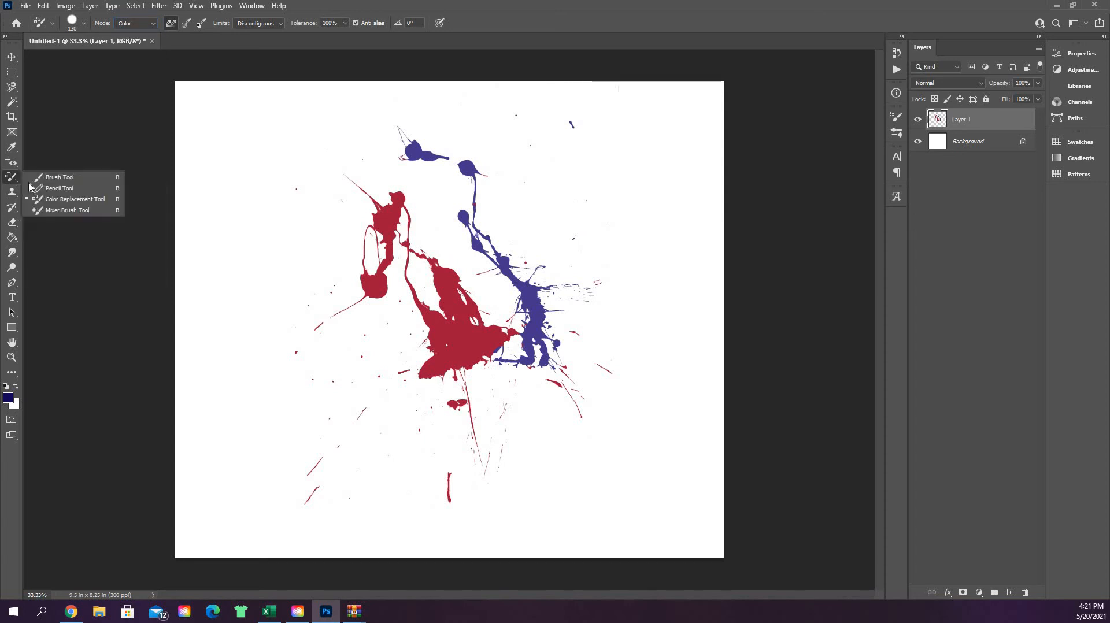
{"action": "left_click", "coordinate": [77, 211]}
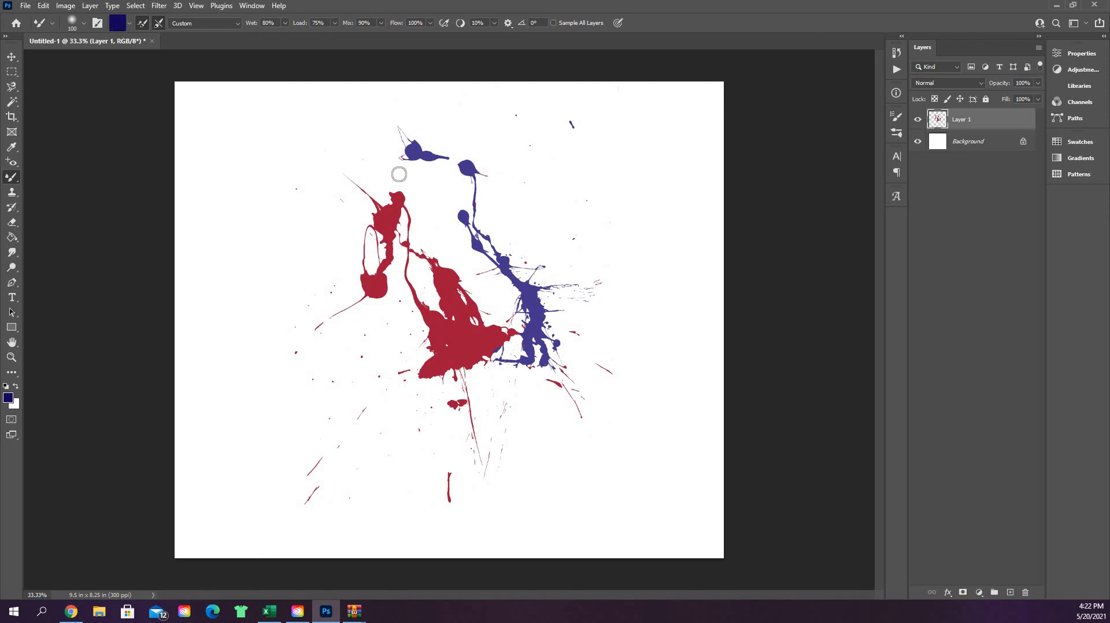
{"action": "left_click", "coordinate": [129, 24]}
{"action": "left_click", "coordinate": [191, 81]}
{"action": "mouse_move", "coordinate": [342, 174]}
{"action": "left_mouse_down"}
{"action": "mouse_move", "coordinate": [371, 199]}
{"action": "mouse_move", "coordinate": [301, 142]}
{"action": "mouse_move", "coordinate": [349, 183]}
{"action": "mouse_move", "coordinate": [313, 184]}
{"action": "mouse_move", "coordinate": [361, 189]}
{"action": "mouse_move", "coordinate": [337, 177]}
{"action": "mouse_move", "coordinate": [364, 191]}
{"action": "mouse_move", "coordinate": [349, 185]}
{"action": "mouse_move", "coordinate": [381, 220]}
{"action": "mouse_move", "coordinate": [349, 219]}
{"action": "mouse_move", "coordinate": [396, 226]}
{"action": "mouse_move", "coordinate": [361, 219]}
{"action": "mouse_move", "coordinate": [383, 223]}
{"action": "left_mouse_up"}
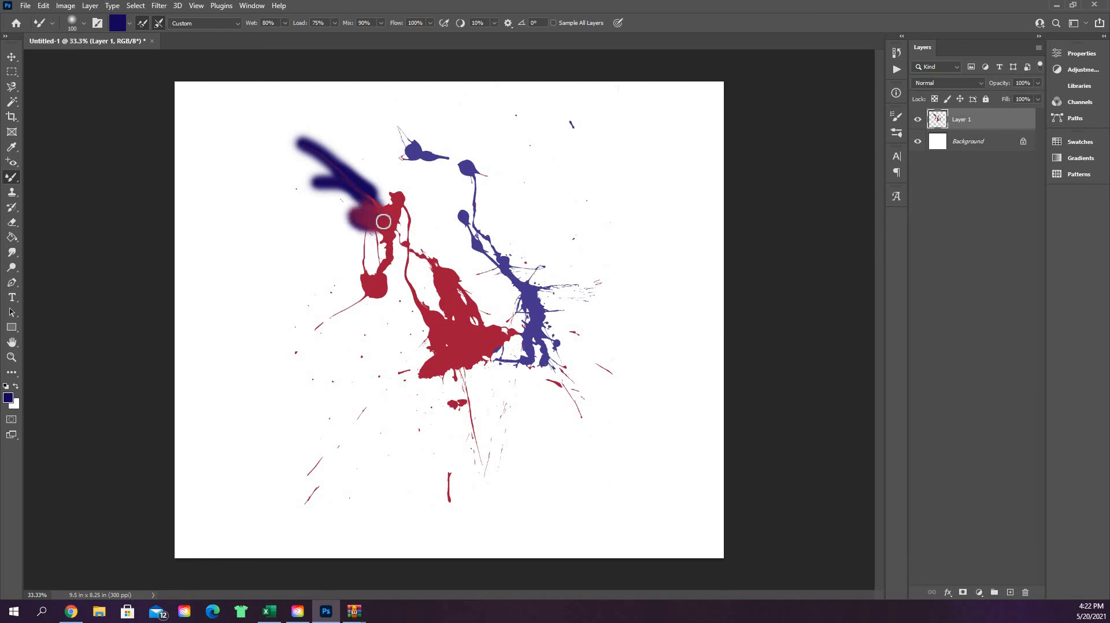
Try blending more dark blue into the upper end of the red splatter with short, overlapping Mixer Brush strokes
{"action": "mouse_move", "coordinate": [368, 203]}
{"action": "left_mouse_down"}
{"action": "mouse_move", "coordinate": [335, 175]}
{"action": "mouse_move", "coordinate": [389, 220]}
{"action": "left_mouse_up"}
{"action": "mouse_move", "coordinate": [371, 181]}
{"action": "left_mouse_down"}
{"action": "mouse_move", "coordinate": [377, 213]}
{"action": "mouse_move", "coordinate": [371, 181]}
{"action": "left_mouse_up"}
{"action": "mouse_move", "coordinate": [354, 143]}
{"action": "left_mouse_down"}
{"action": "mouse_move", "coordinate": [373, 189]}
{"action": "mouse_move", "coordinate": [372, 156]}
{"action": "mouse_move", "coordinate": [350, 135]}
{"action": "mouse_move", "coordinate": [381, 218]}
{"action": "mouse_move", "coordinate": [405, 208]}
{"action": "mouse_move", "coordinate": [385, 184]}
{"action": "mouse_move", "coordinate": [393, 205]}
{"action": "mouse_move", "coordinate": [403, 186]}
{"action": "mouse_move", "coordinate": [406, 174]}
{"action": "left_mouse_up"}
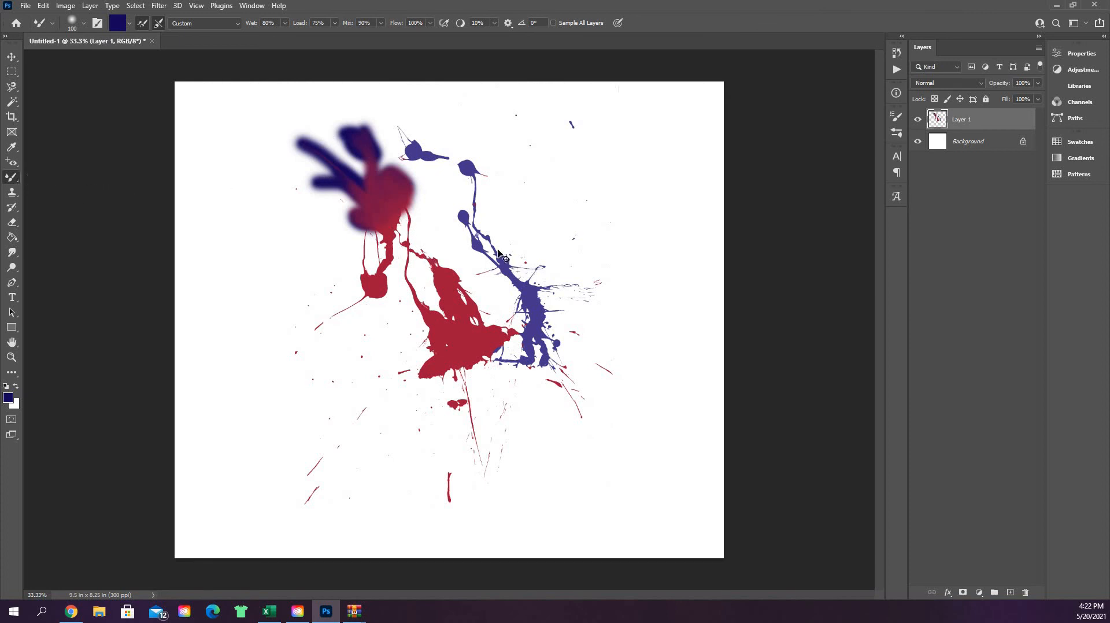
Undo the Mixer Brush strokes that blend blue into the red splatter, keeping the forked dark blue strokes beside it
{"action": "key", "text": "ctrl+z"}
{"action": "key", "text": "ctrl+z"}
{"action": "key", "text": "ctrl+z"}
{"action": "key", "text": "ctrl+z"}
{"action": "key", "text": "ctrl+z"}
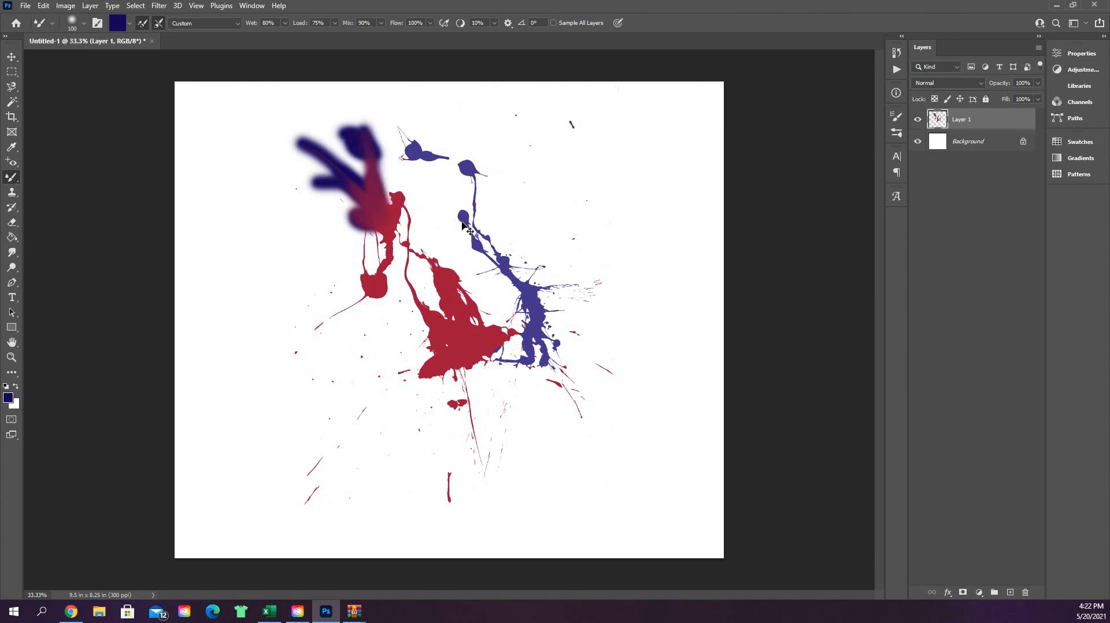
{"action": "key", "text": "ctrl+z"}
{"action": "key", "text": "ctrl+z"}
{"action": "key", "text": "ctrl+z"}
{"action": "key", "text": "ctrl+z"}
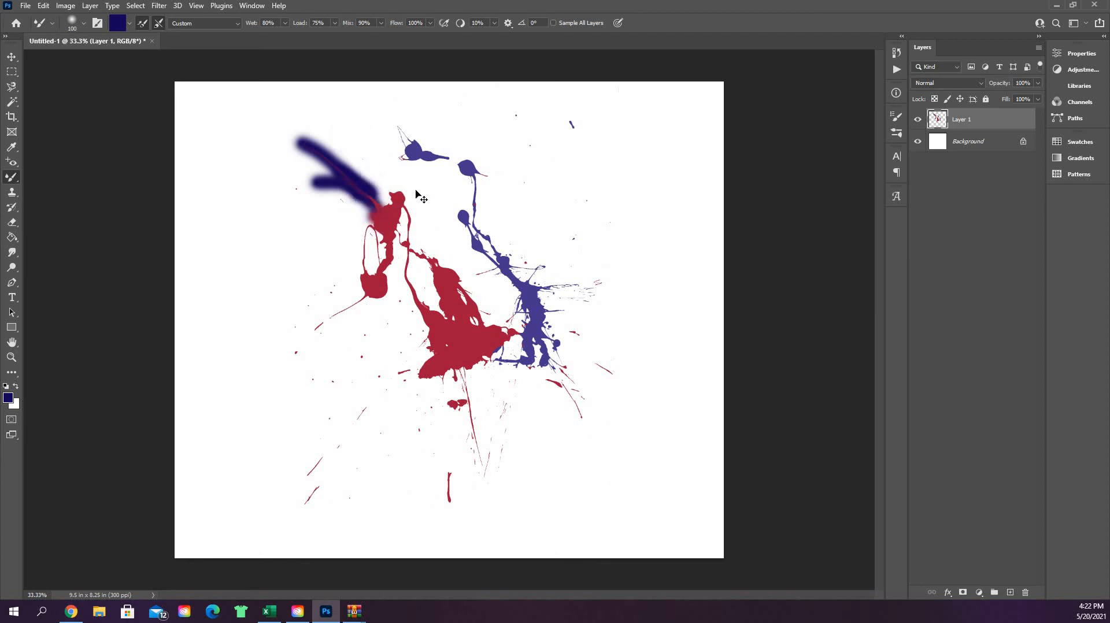
{"action": "key", "text": "ctrl+z"}
{"action": "key", "text": "ctrl+z"}
{"action": "key", "text": "ctrl+z"}
{"action": "key", "text": "ctrl+z"}
{"action": "key", "text": "ctrl+z"}
{"action": "key", "text": "ctrl+z"}
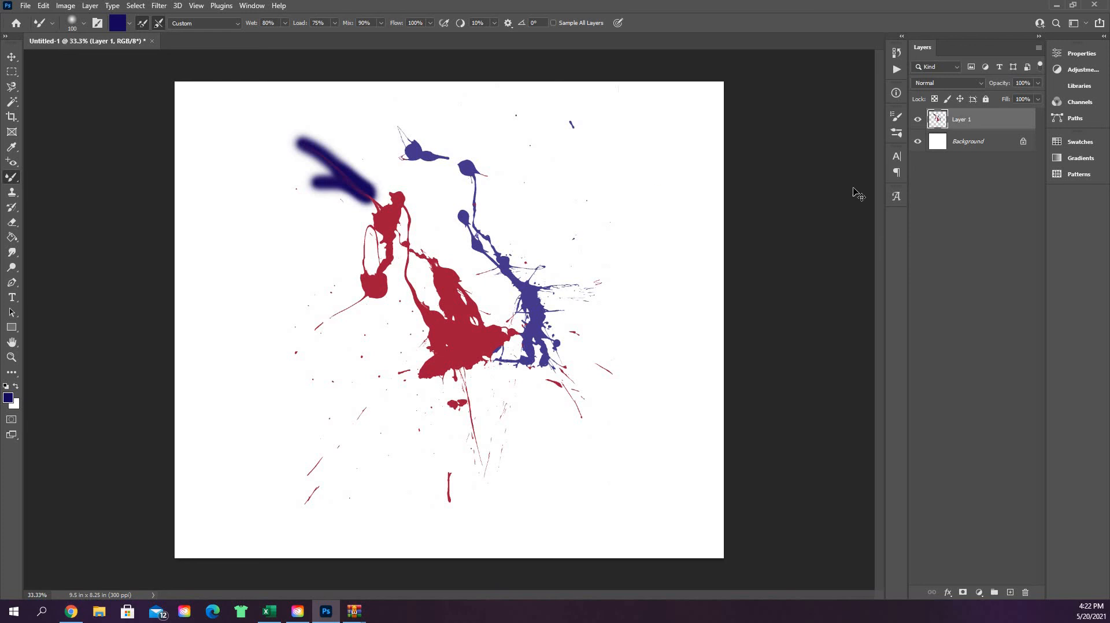